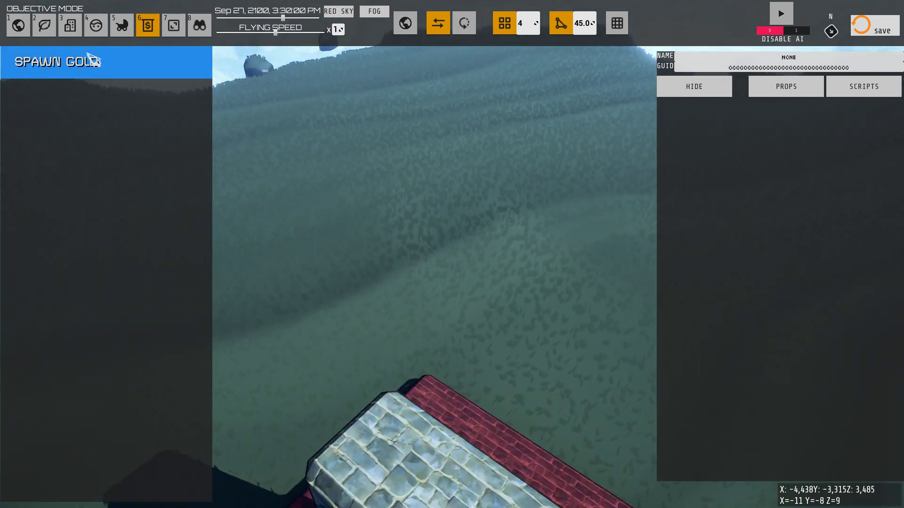
# Step: Place a gold objective over the red brick platform and lower it into the opening of the stone arch
pyautogui.press('s')
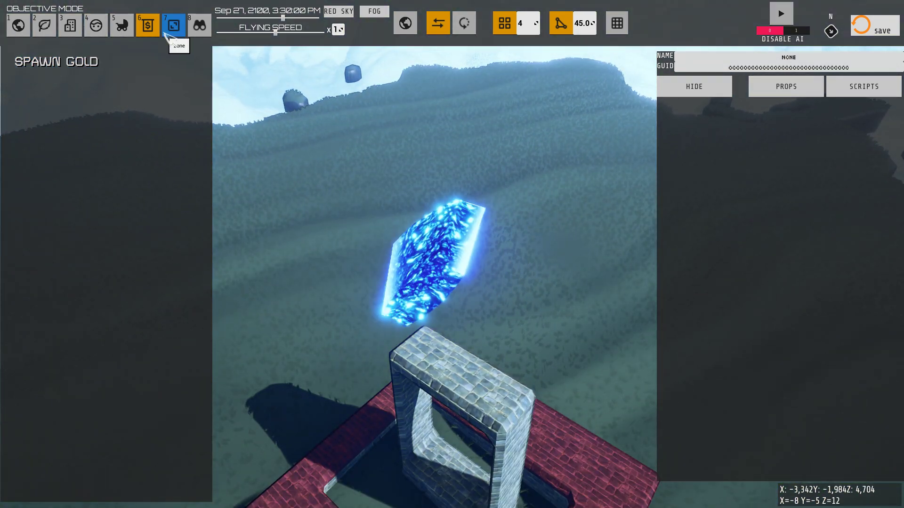
pyautogui.click(468, 297)
pyautogui.press('s')
pyautogui.moveTo(477, 262); pyautogui.dragTo(475, 155, button='right')
pyautogui.press('q')
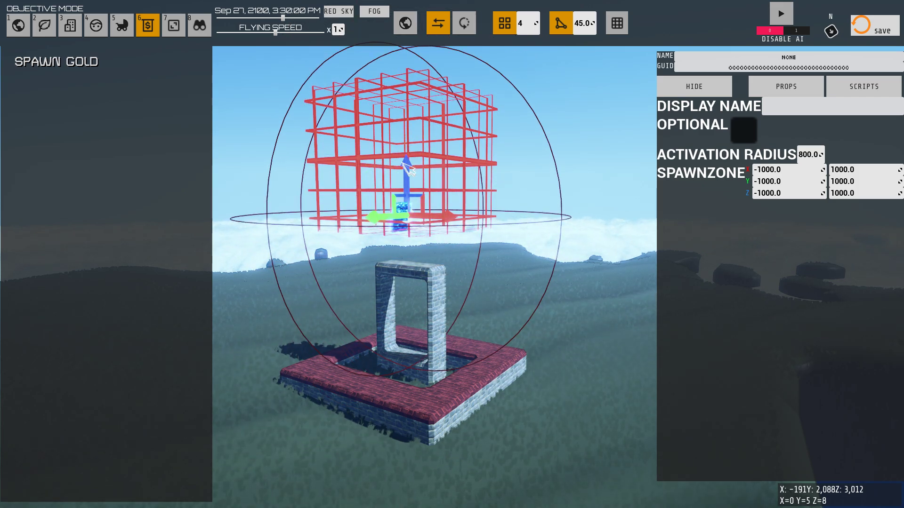
pyautogui.press('w')
pyautogui.moveTo(398, 283); pyautogui.dragTo(400, 367, button='right')
pyautogui.moveTo(581, 89); pyautogui.dragTo(593, 158)
# Step: Stretch the gold objective's spawn zone along X to about -15876 and 18425
pyautogui.press('s')
pyautogui.press('e')
pyautogui.moveTo(594, 157); pyautogui.dragTo(596, 84, button='right')
pyautogui.press('s')
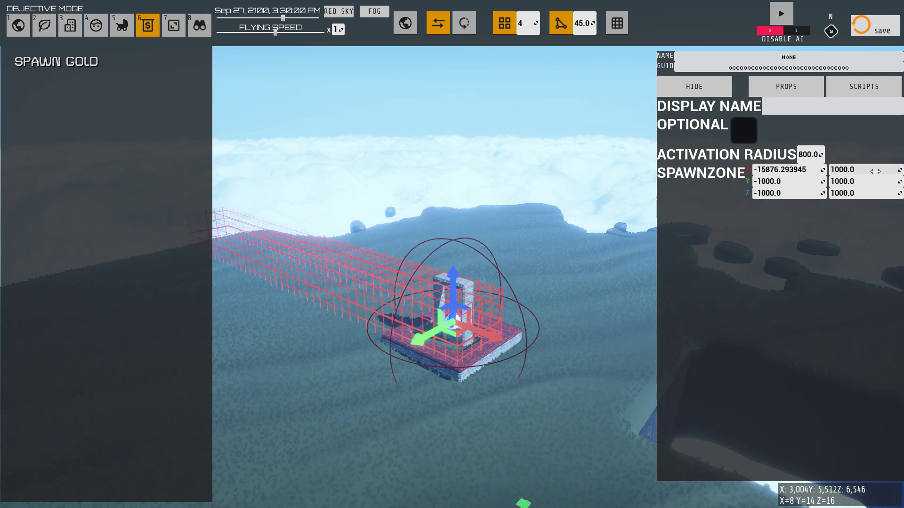
pyautogui.moveTo(865, 170); pyautogui.dragTo(889, 169)
pyautogui.press('a')
pyautogui.press('s')
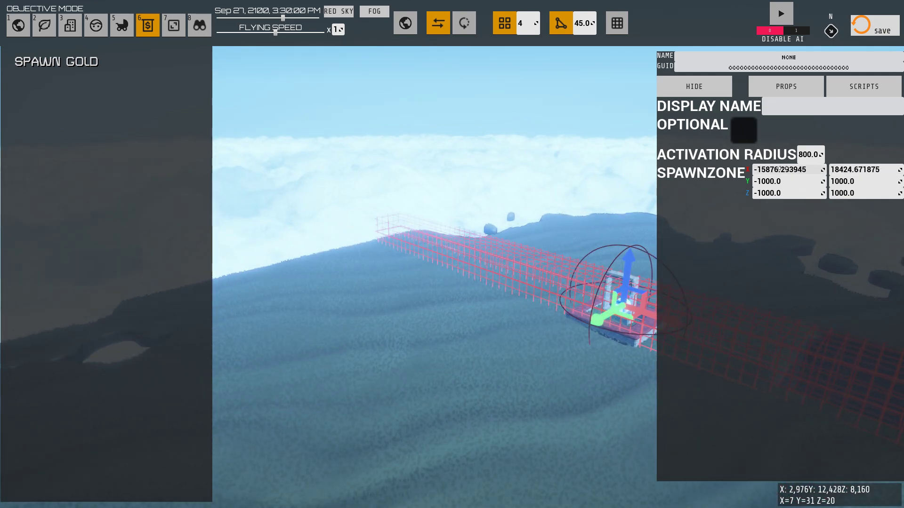
# Step: Stretch the spawn zone to about -16296 and 19518 in Y and -4436 and 6157 in Z, and save the level
pyautogui.moveTo(842, 182); pyautogui.dragTo(885, 193)
pyautogui.press('w')
pyautogui.press('w')
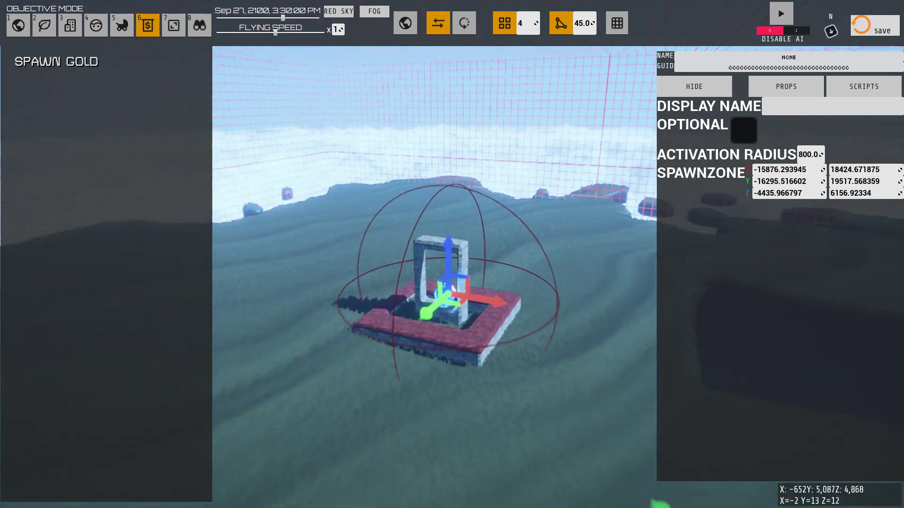
pyautogui.click(885, 19)
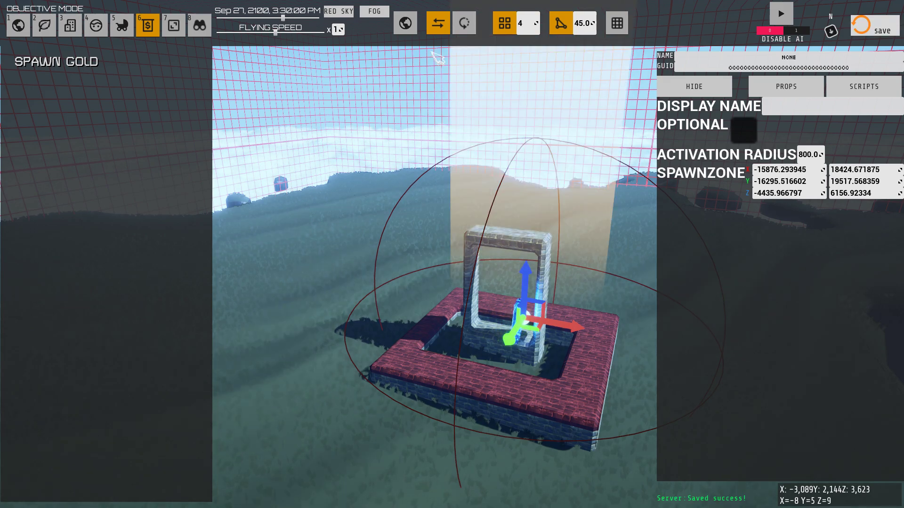
# Step: Place an NPC spawner on the grass beside the brick platform
pyautogui.click(89, 22)
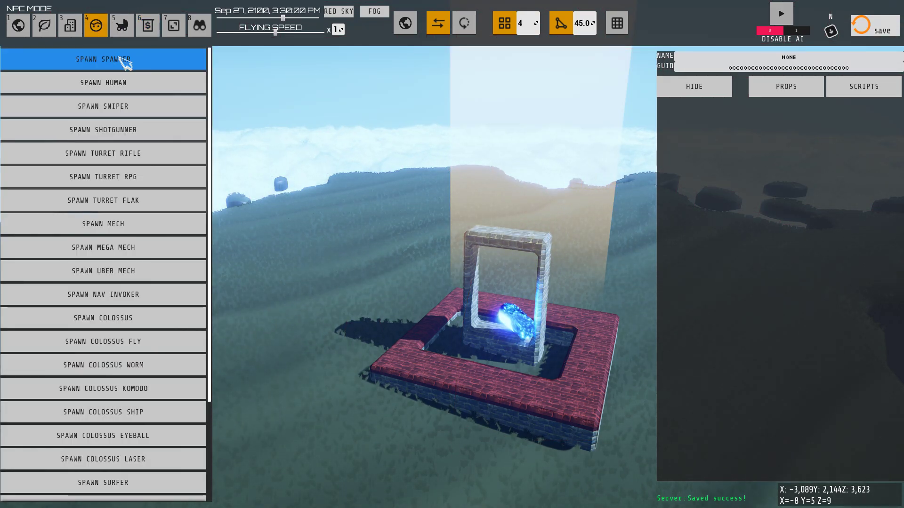
pyautogui.press('w')
pyautogui.moveTo(105, 66); pyautogui.dragTo(102, 66, button='right')
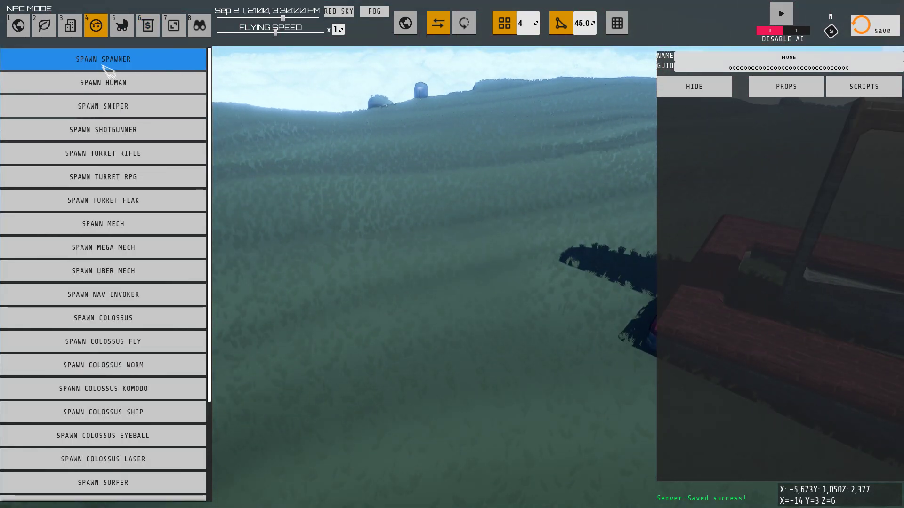
pyautogui.click(367, 260)
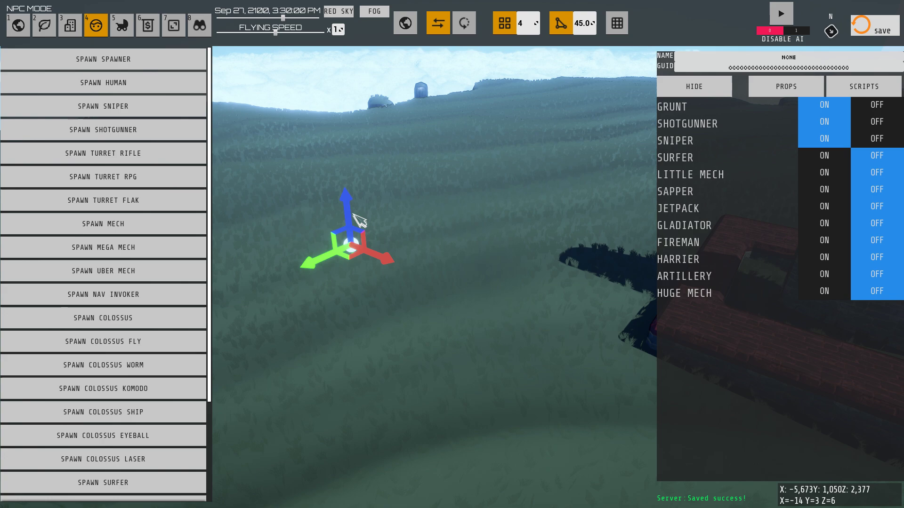
# Step: Try switching the spawner's Grunt, Shotgunner and Sniper types off and back on
pyautogui.click(870, 138)
pyautogui.click(882, 109)
pyautogui.click(824, 139)
pyautogui.click(823, 106)
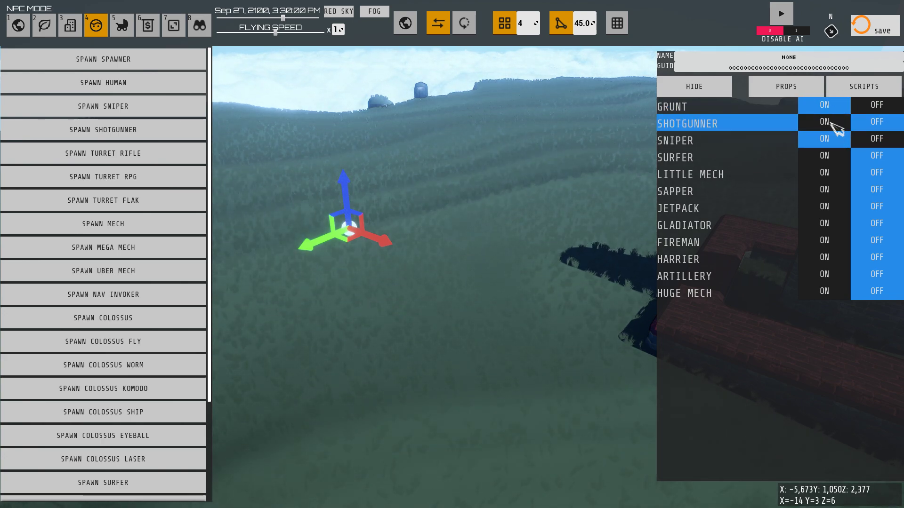
# Step: Duplicate the spawner farther from the platform and switch off the Grunt, Shotgunner and Sniper types
pyautogui.press('s')
pyautogui.moveTo(584, 219); pyautogui.dragTo(498, 224, button='right')
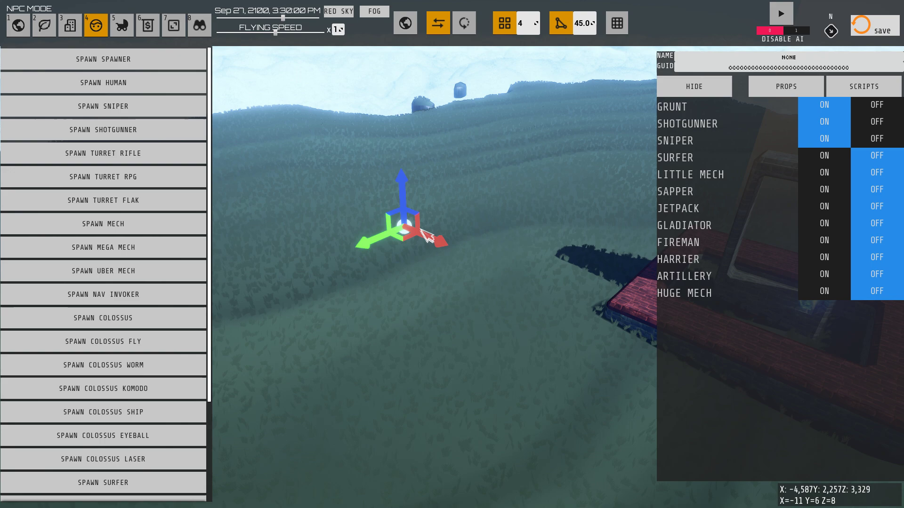
pyautogui.keyDown('alt'); pyautogui.moveTo(367, 246); pyautogui.dragTo(218, 293); pyautogui.keyUp('alt')
pyautogui.click(351, 269)
pyautogui.click(274, 281)
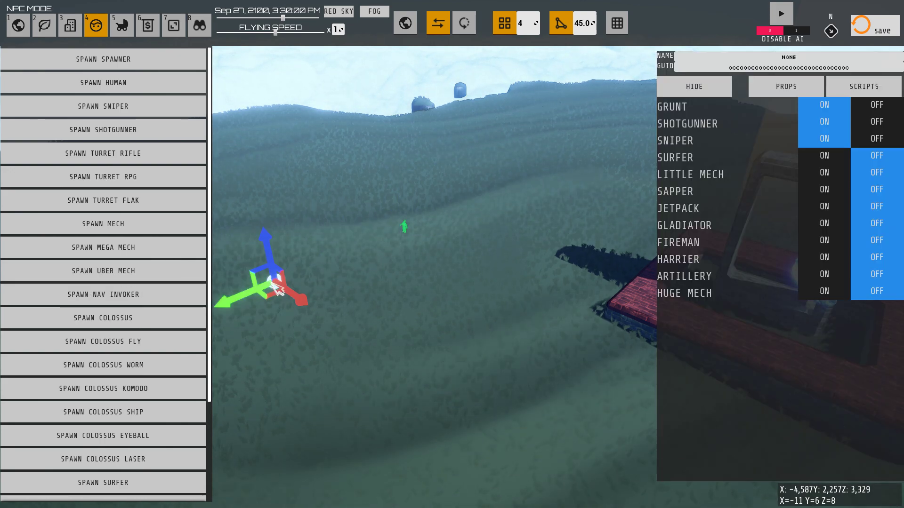
pyautogui.click(877, 105)
pyautogui.click(876, 123)
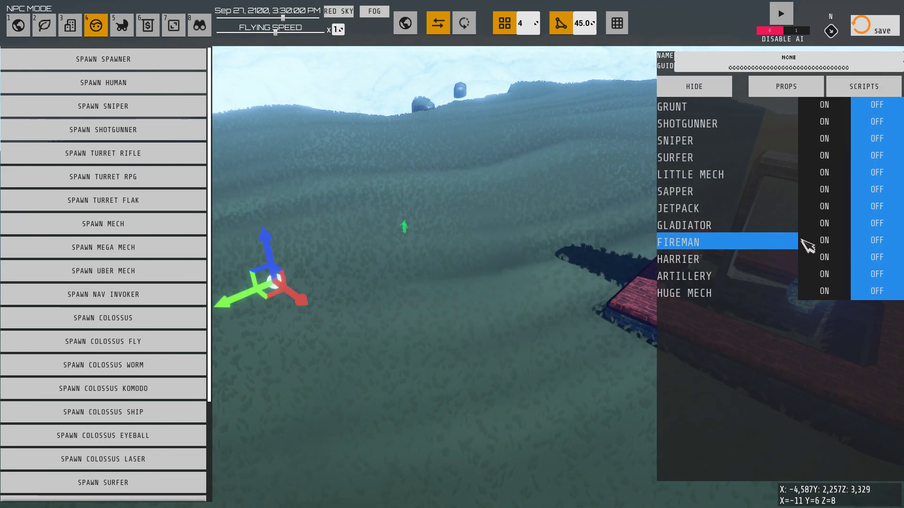
# Step: Duplicate the spawner several more times, spreading the copies over the grass around the brick platform
pyautogui.moveTo(388, 233); pyautogui.dragTo(454, 268, button='right')
pyautogui.press('a')
pyautogui.keyDown('alt'); pyautogui.moveTo(504, 253); pyautogui.dragTo(706, 358); pyautogui.keyUp('alt')
pyautogui.moveTo(705, 357); pyautogui.dragTo(749, 362, button='right')
pyautogui.click(492, 277)
pyautogui.keyDown('alt'); pyautogui.moveTo(474, 308); pyautogui.dragTo(392, 485); pyautogui.keyUp('alt')
pyautogui.keyDown('alt'); pyautogui.moveTo(472, 438); pyautogui.dragTo(633, 480); pyautogui.keyUp('alt')
pyautogui.keyDown('alt'); pyautogui.moveTo(587, 496); pyautogui.dragTo(605, 358); pyautogui.keyUp('alt')
pyautogui.moveTo(604, 358); pyautogui.dragTo(614, 330, button='right')
pyautogui.moveTo(622, 225); pyautogui.dragTo(659, 210, button='right')
# Step: Move the gold objective along X off the platform and select the outlying spawner on the grass
pyautogui.click(566, 240)
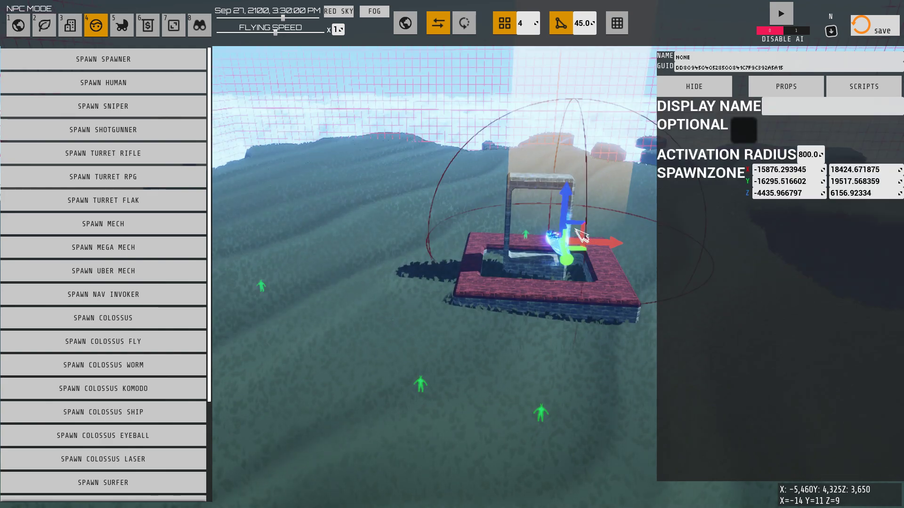
pyautogui.moveTo(600, 243); pyautogui.dragTo(438, 230)
pyautogui.click(259, 301)
pyautogui.click(261, 287)
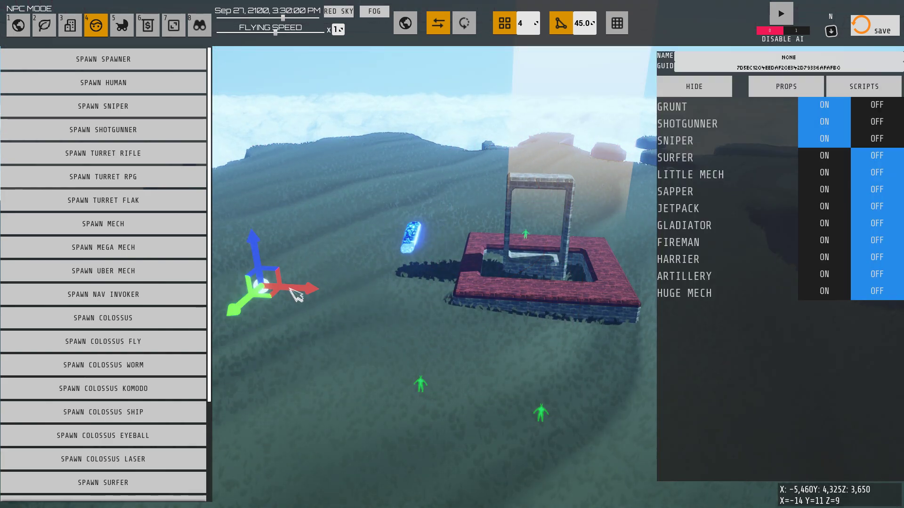
# Step: Examine the placement of the spawners around the platform and view the area without editing overlays
pyautogui.moveTo(568, 292); pyautogui.dragTo(453, 308, button='right')
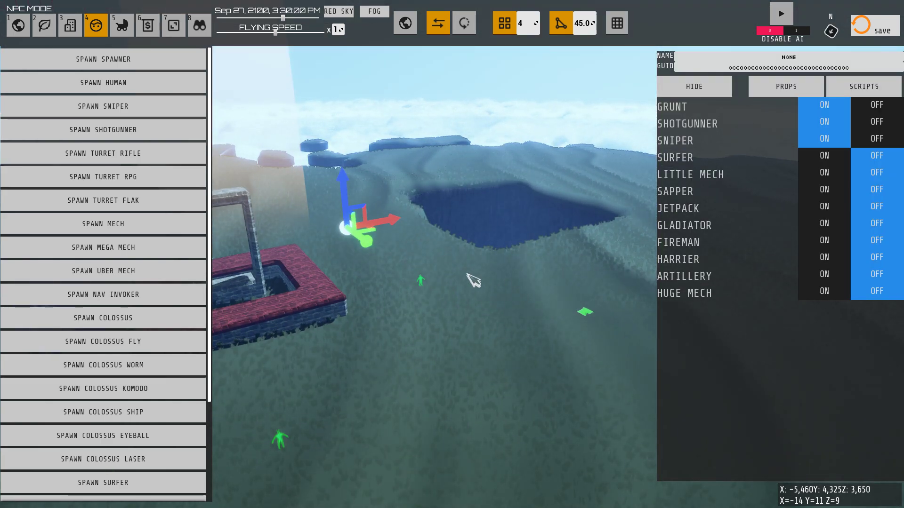
pyautogui.press('w')
pyautogui.moveTo(453, 308); pyautogui.dragTo(639, 330, button='right')
pyautogui.press('s')
pyautogui.moveTo(562, 221); pyautogui.dragTo(369, 156, button='right')
pyautogui.press('s')
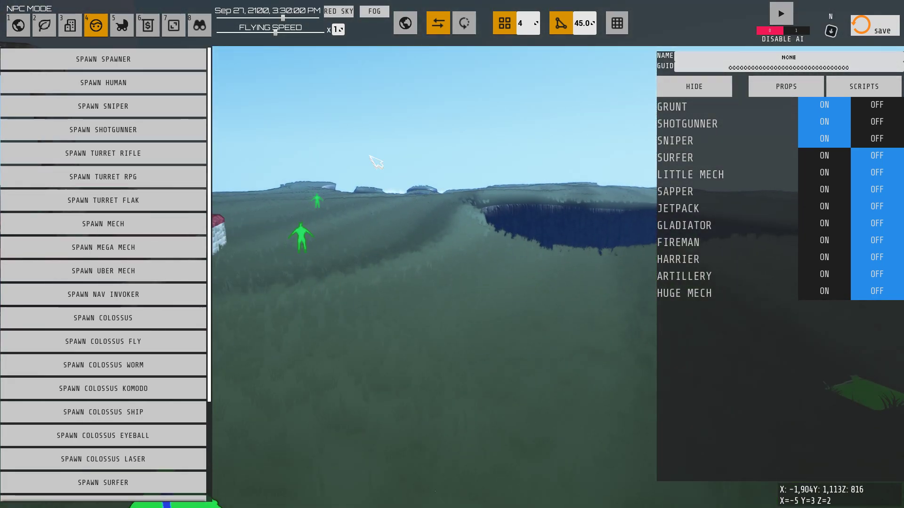
pyautogui.click(70, 25)
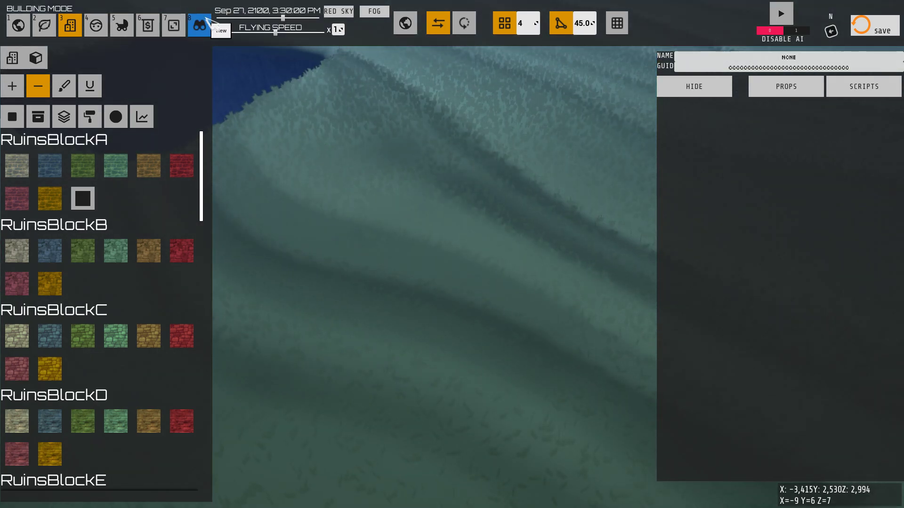
pyautogui.click(200, 25)
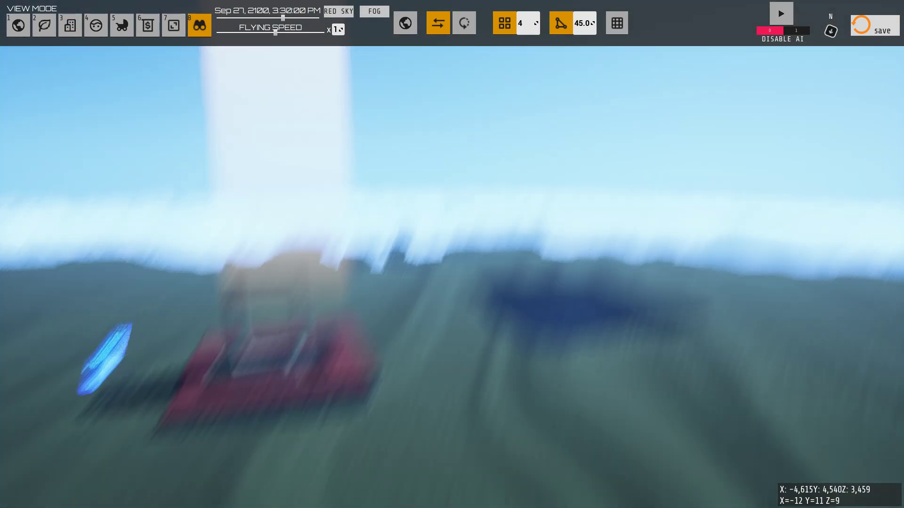
pyautogui.moveTo(516, 292); pyautogui.dragTo(400, 294, button='right')
pyautogui.press('w')
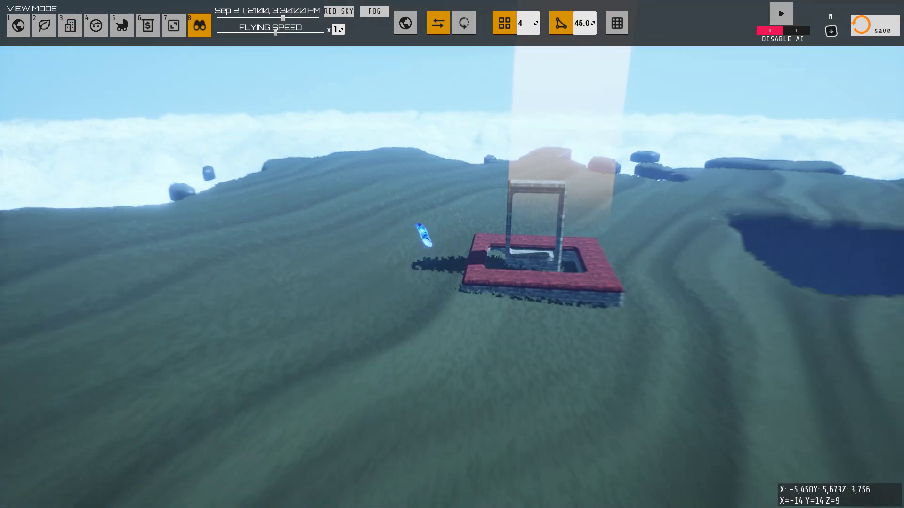
# Step: Move the gold objective back into the stone arch and return to View mode
pyautogui.click(157, 23)
pyautogui.click(402, 238)
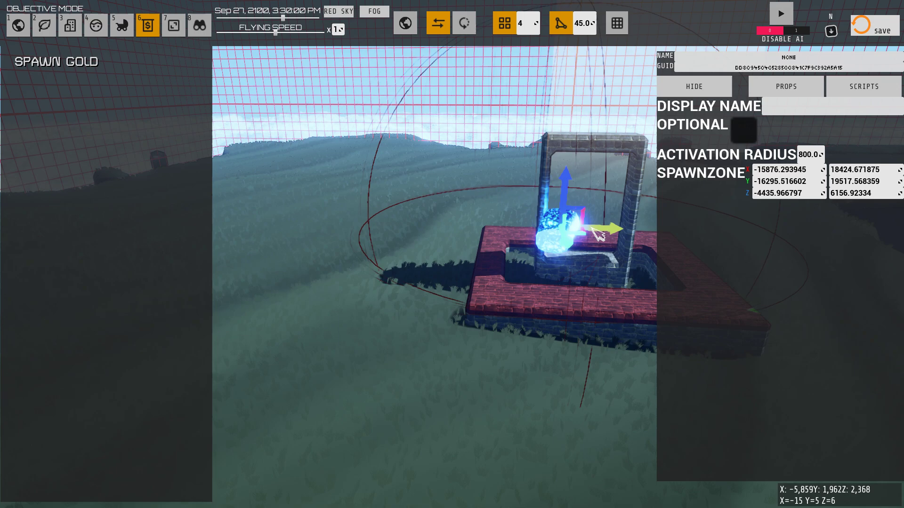
pyautogui.click(200, 25)
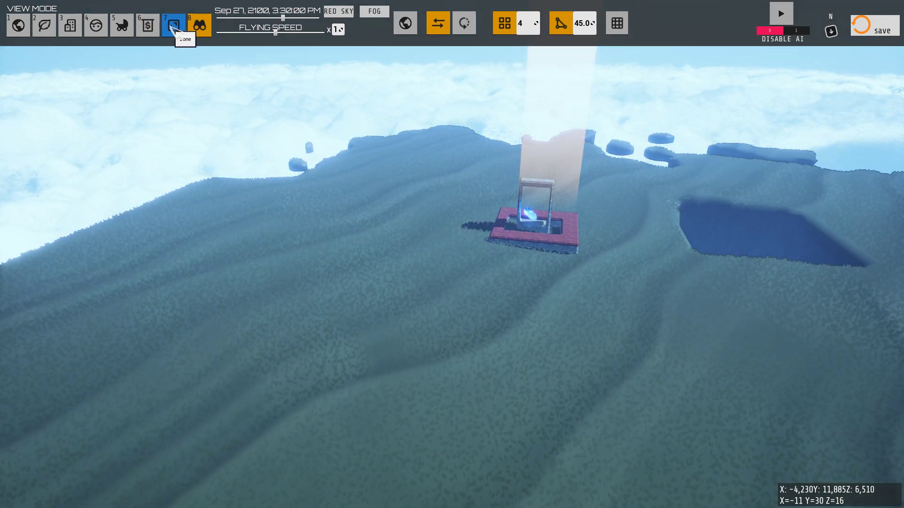
# Step: Set Zone_1's difficulty to Medium and its total enemies to 25
pyautogui.click(172, 29)
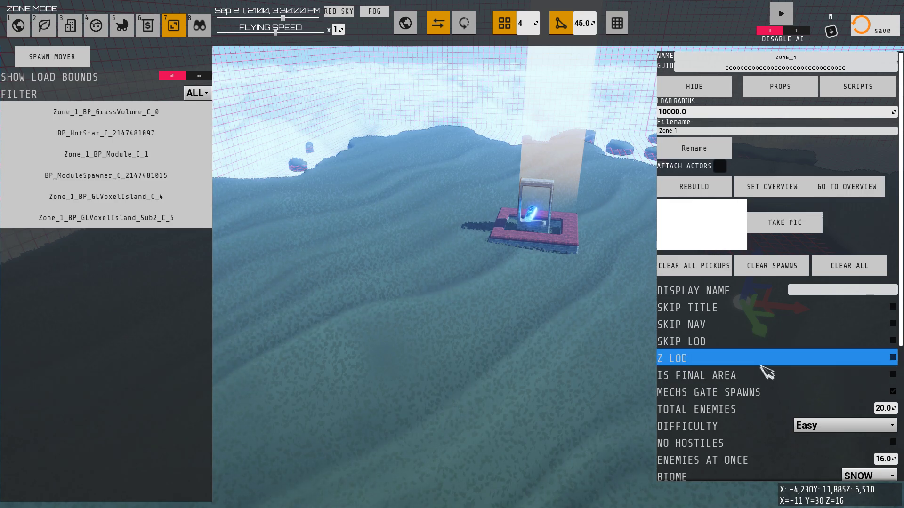
pyautogui.scroll(-2, 767, 374)
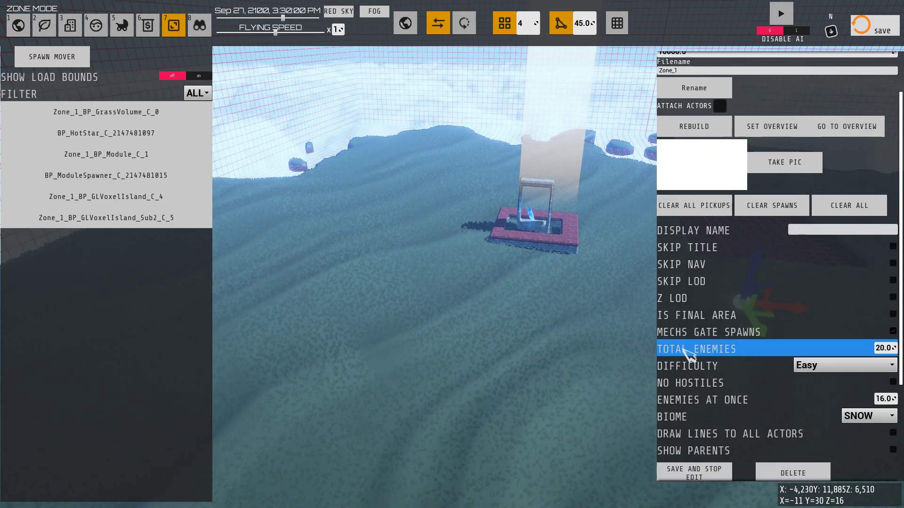
pyautogui.click(845, 369)
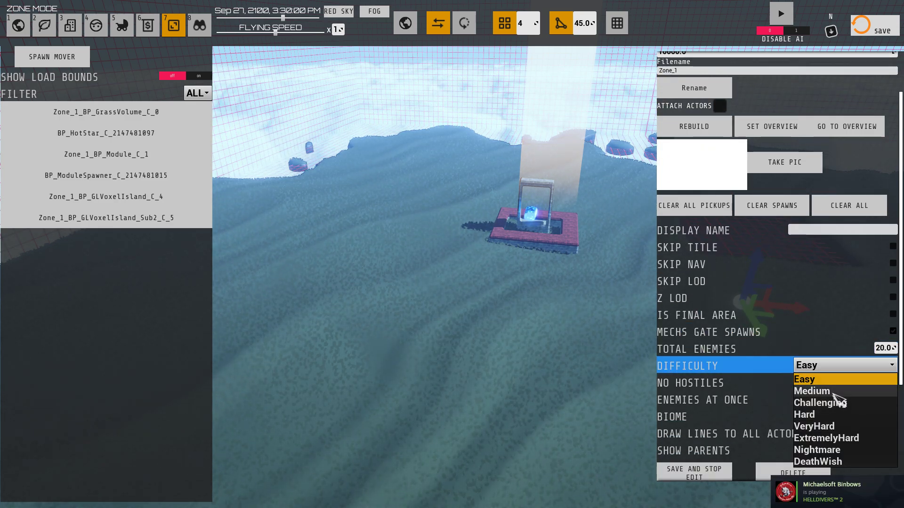
pyautogui.click(810, 391)
pyautogui.click(876, 348)
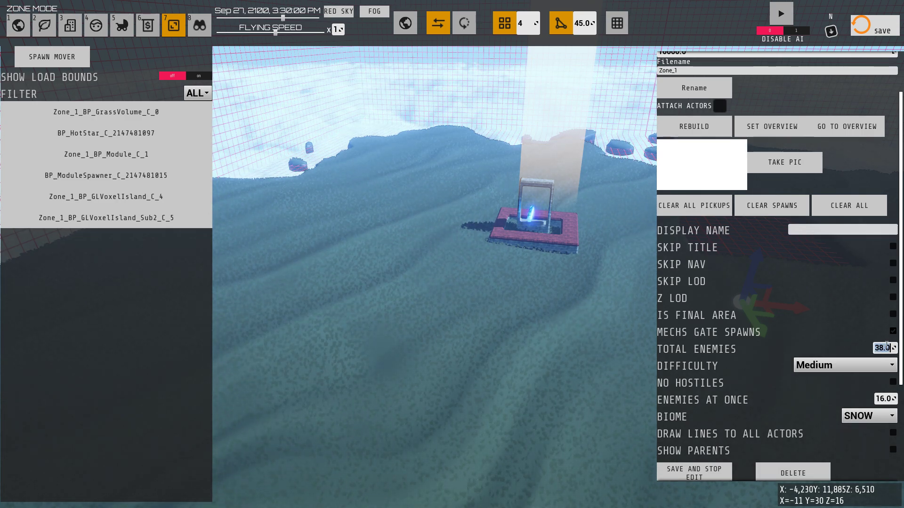
pyautogui.write('25')
pyautogui.press('Return')
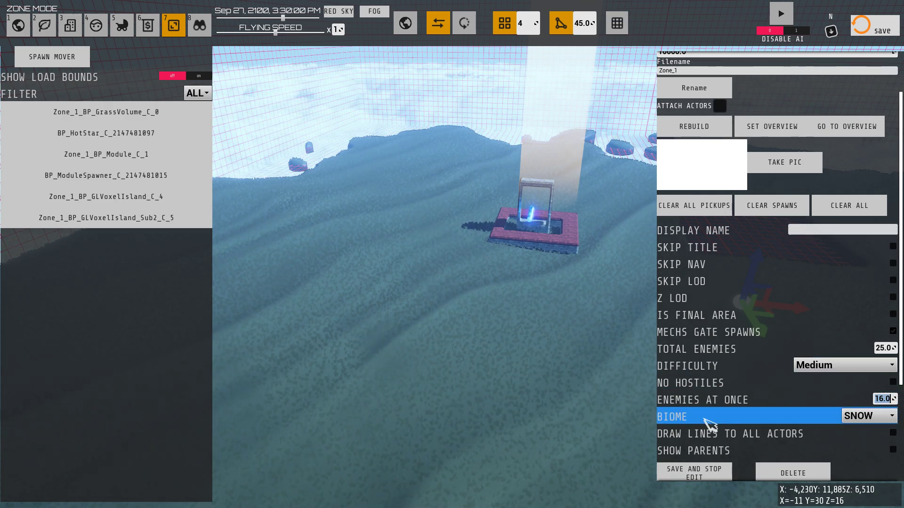
# Step: Look through the zone's combat music tracks and collapse the list
pyautogui.scroll(-3, 680, 414)
pyautogui.scroll(-1, 711, 463)
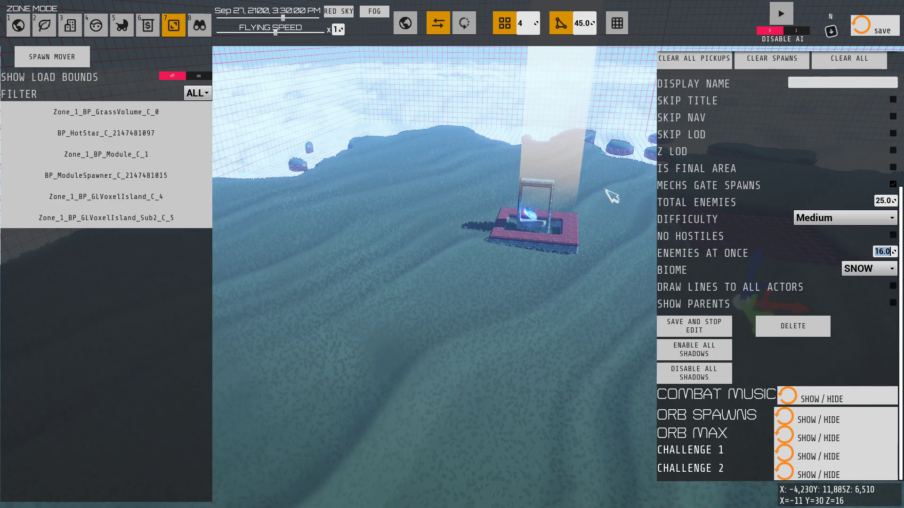
pyautogui.click(821, 399)
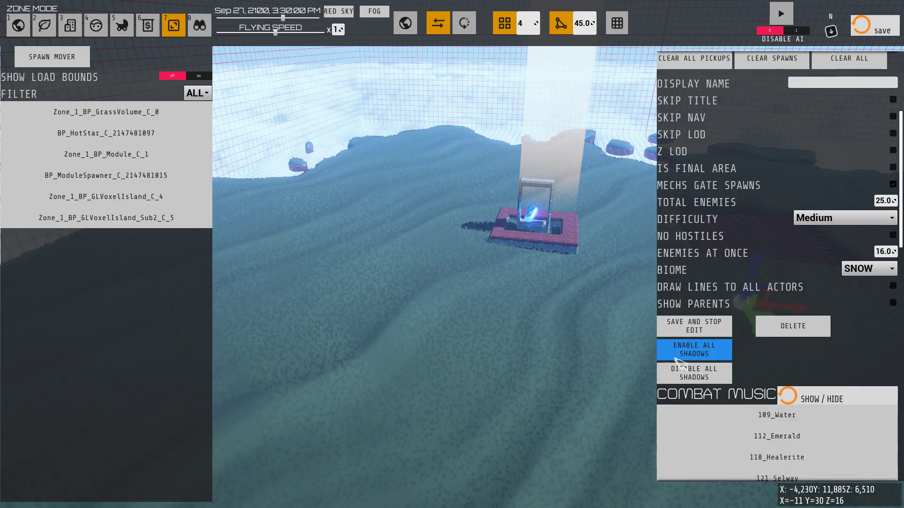
pyautogui.scroll(-10, 794, 306)
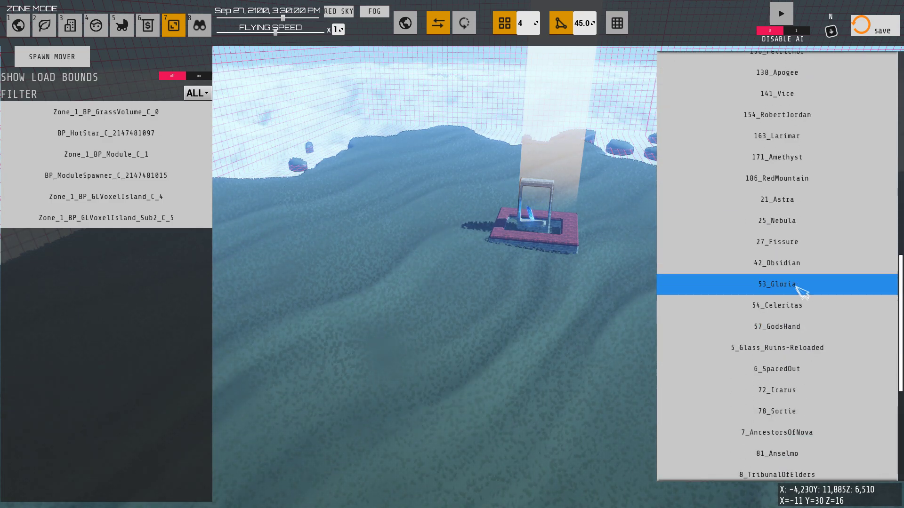
pyautogui.scroll(5, 781, 414)
pyautogui.scroll(8, 862, 223)
pyautogui.click(824, 295)
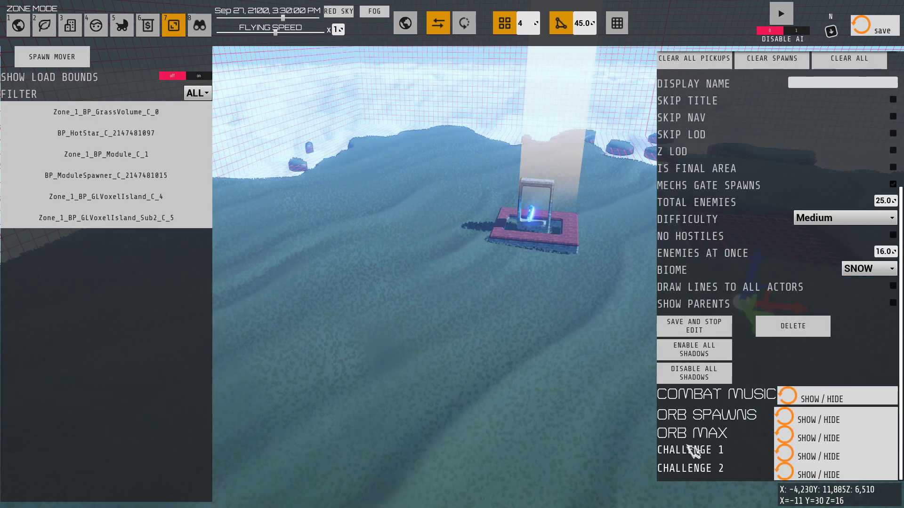
# Step: Review the available modifiers for Challenge 1 and collapse them
pyautogui.click(845, 454)
pyautogui.scroll(-7, 828, 377)
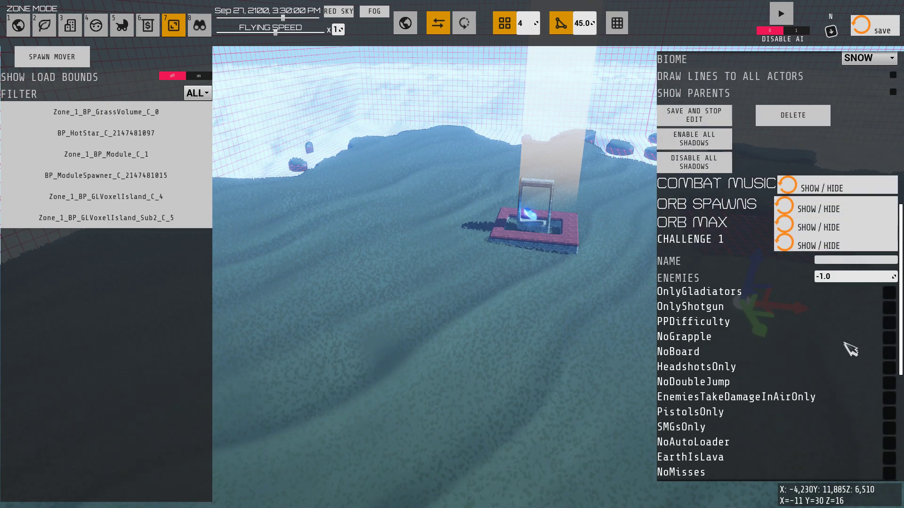
pyautogui.scroll(-3, 874, 403)
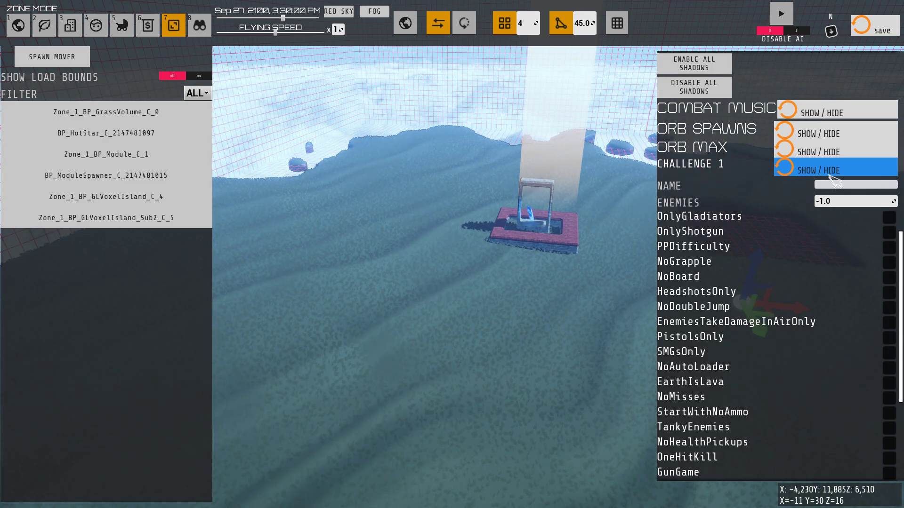
pyautogui.click(869, 169)
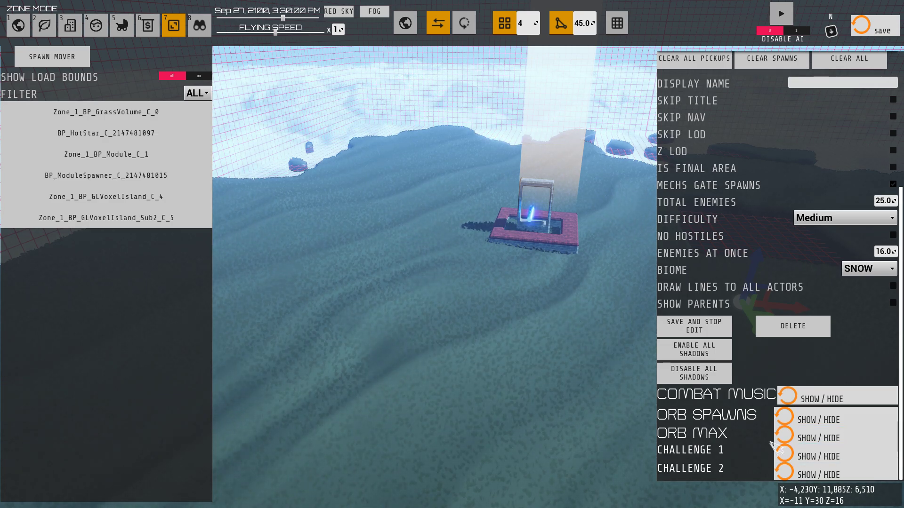
# Step: Set the Gladiator value to 1 in Zone_1's orb spawns
pyautogui.click(800, 419)
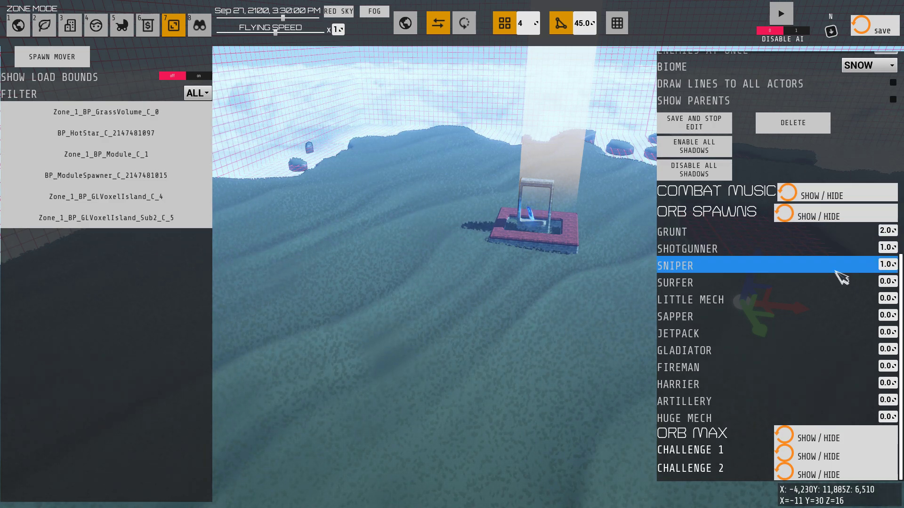
pyautogui.moveTo(588, 329); pyautogui.dragTo(433, 349, button='right')
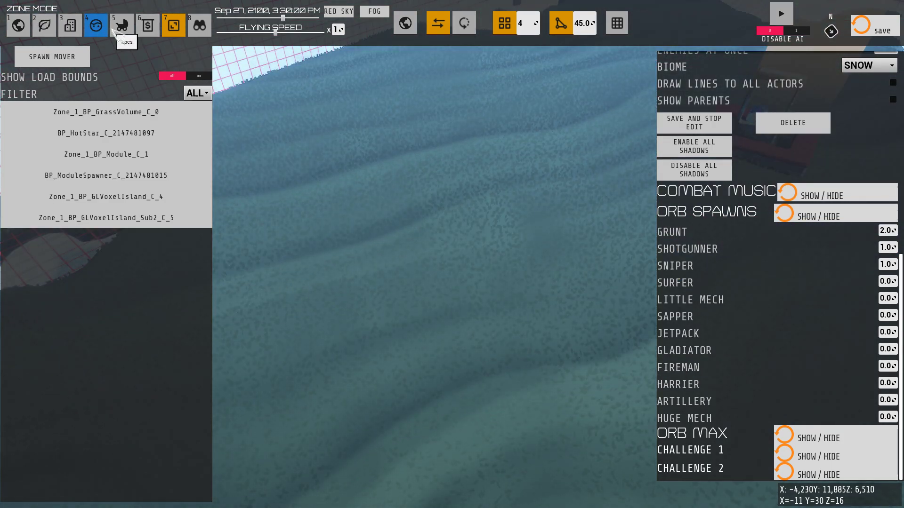
pyautogui.moveTo(504, 256); pyautogui.dragTo(697, 282, button='right')
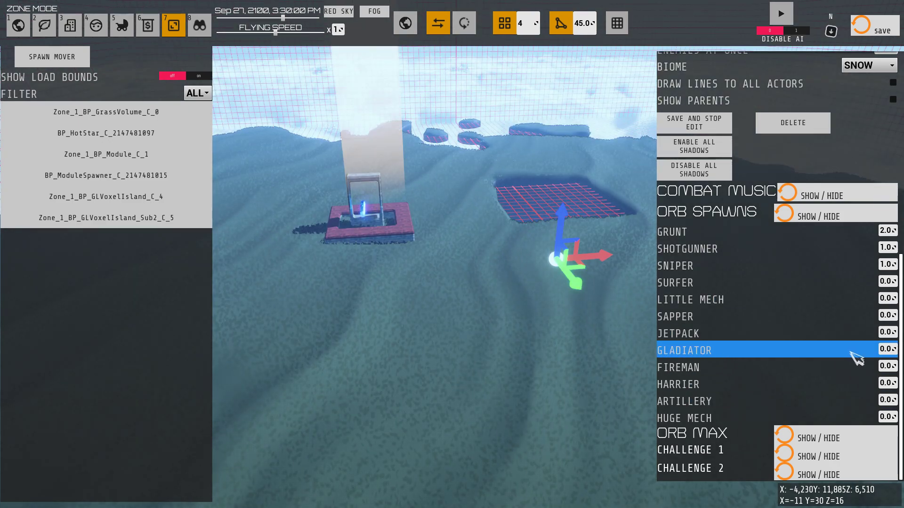
pyautogui.click(887, 349)
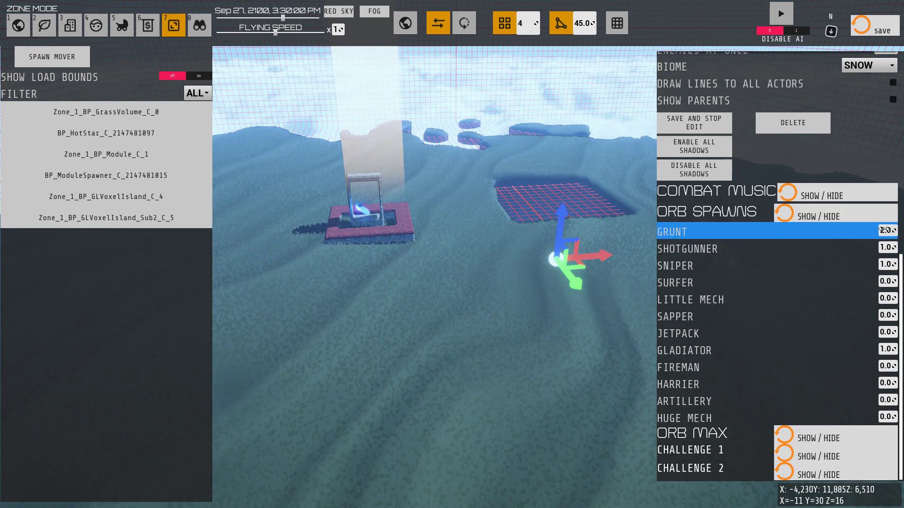
# Step: Review the Grunt, Shotgunner, Sniper and Gladiator values in the zone's orb spawns and collapse the list
pyautogui.click(891, 230)
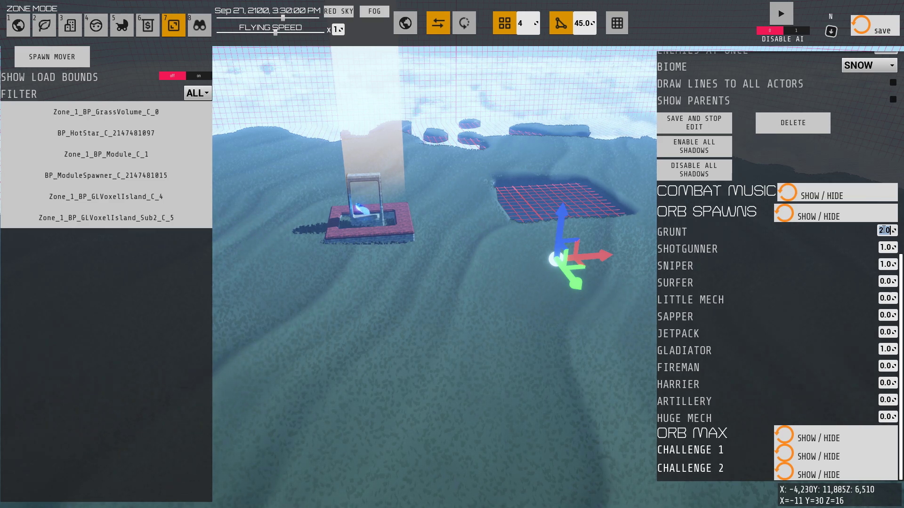
pyautogui.click(885, 248)
pyautogui.click(886, 264)
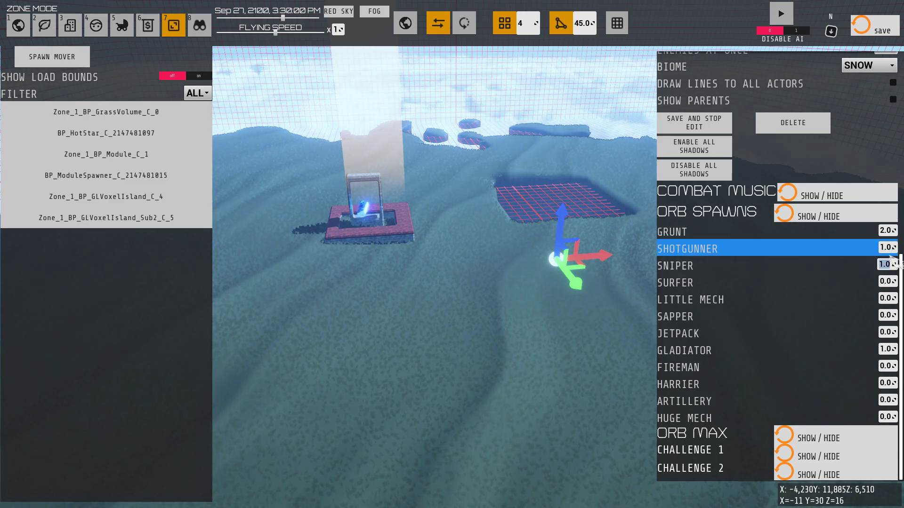
pyautogui.click(885, 248)
pyautogui.click(886, 265)
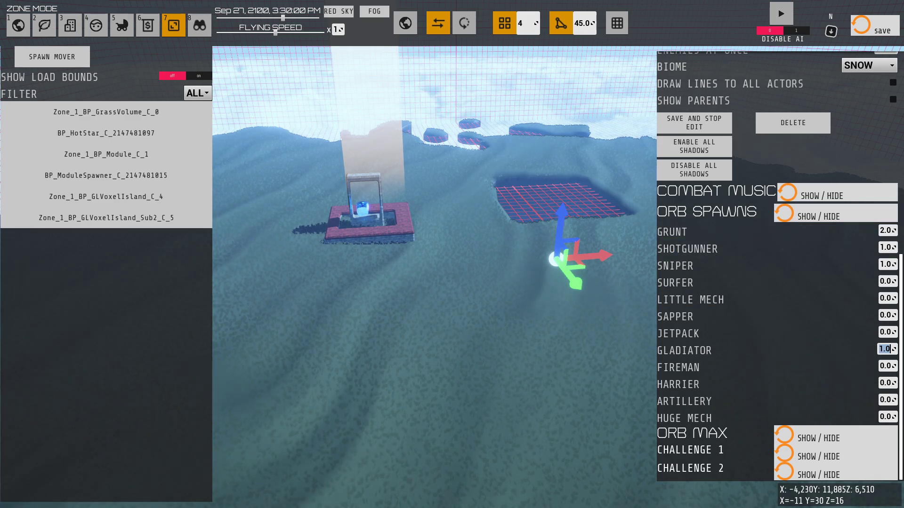
pyautogui.click(878, 219)
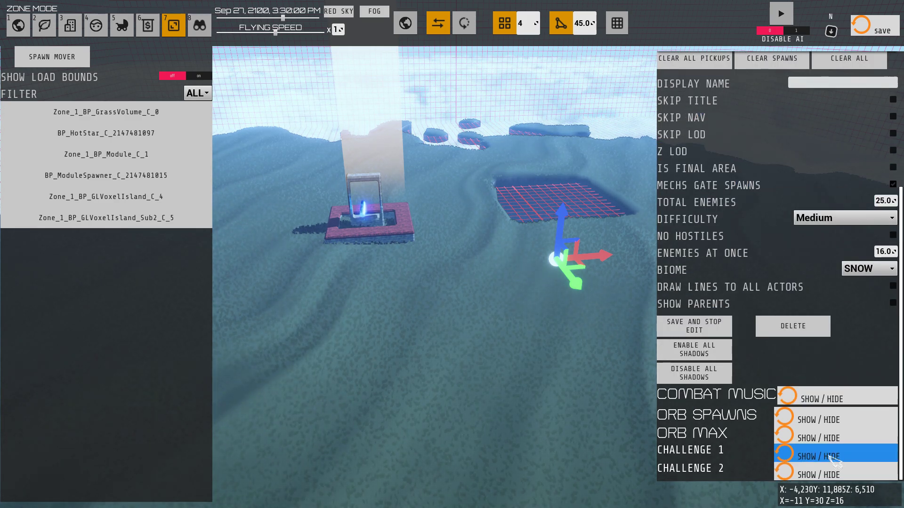
# Step: Expand the zone's Orb Max list and examine the limits for Gladiator and Shotgunner
pyautogui.click(880, 437)
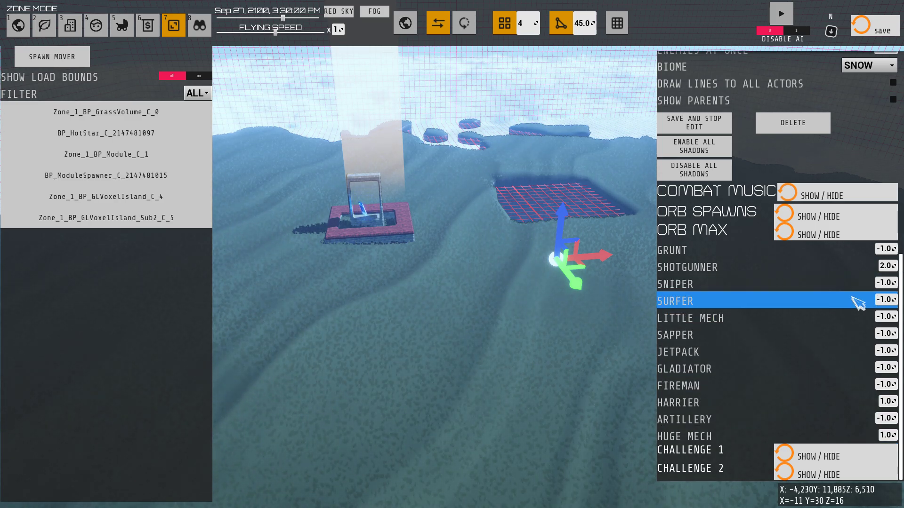
pyautogui.click(888, 367)
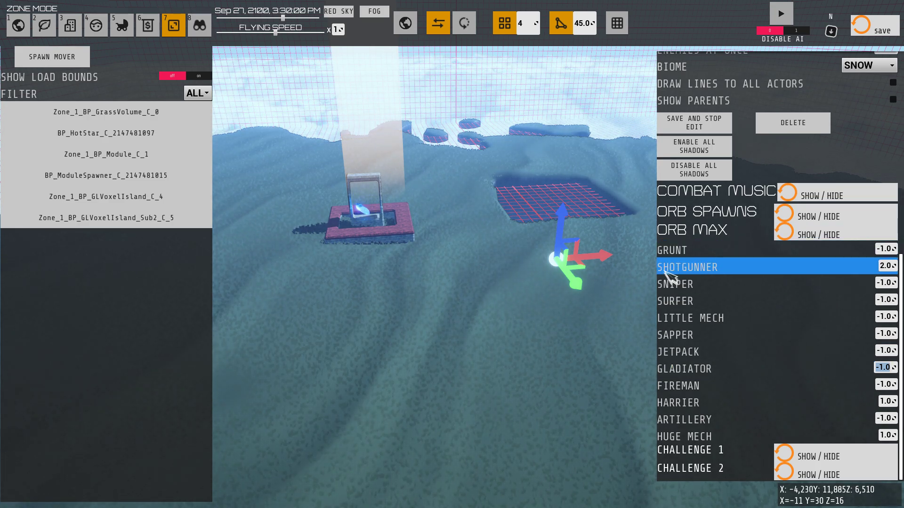
pyautogui.click(886, 266)
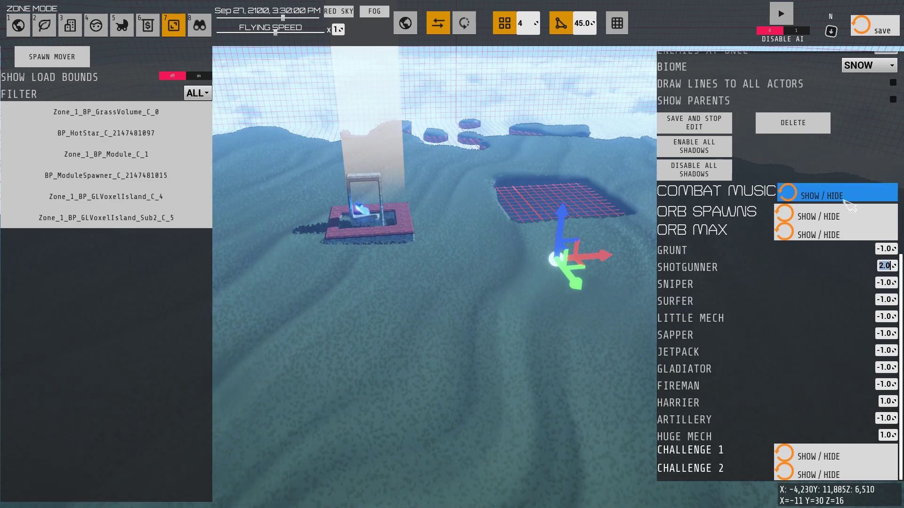
# Step: Save the level with the zone's settings and return to View mode near the stone arch
pyautogui.scroll(5, 817, 434)
pyautogui.scroll(2, 817, 440)
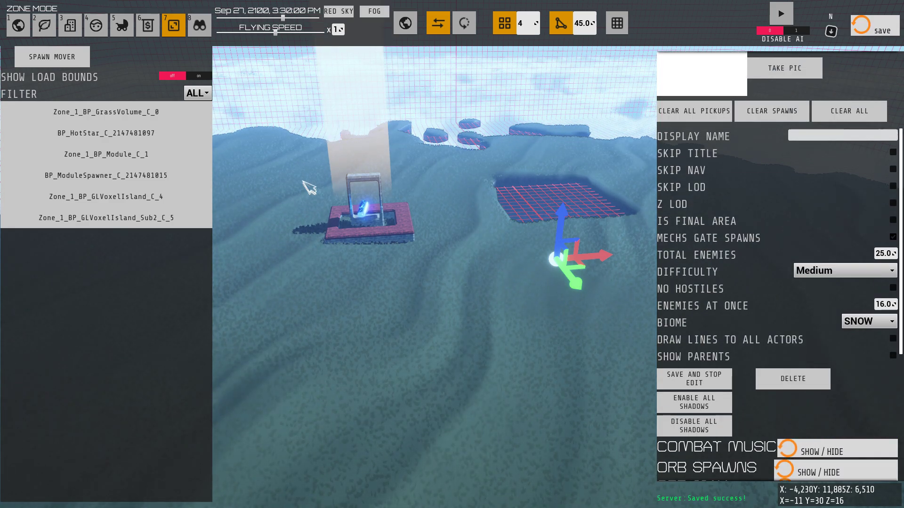
pyautogui.press('8')
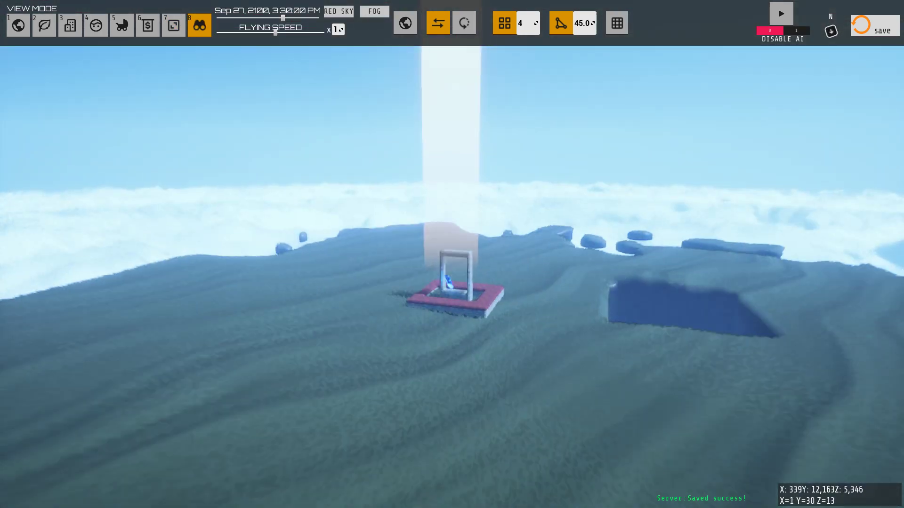
pyautogui.press('d')
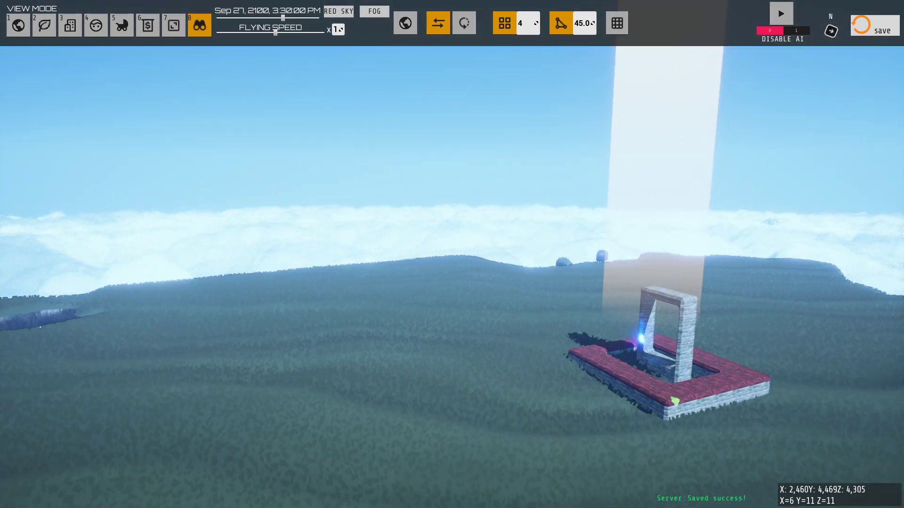
# Step: Start a playtest of the level and get onto the stone arch's platform to begin the enemy fight
pyautogui.click(781, 16)
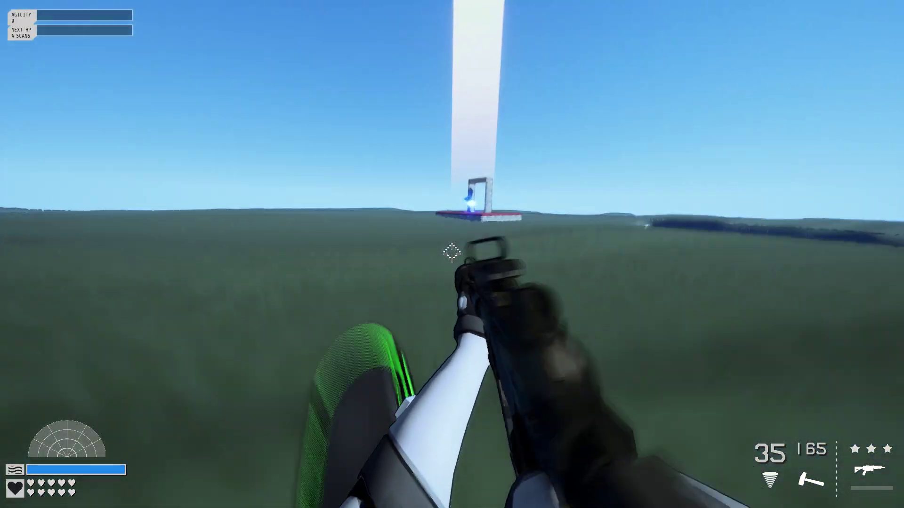
pyautogui.press('w')
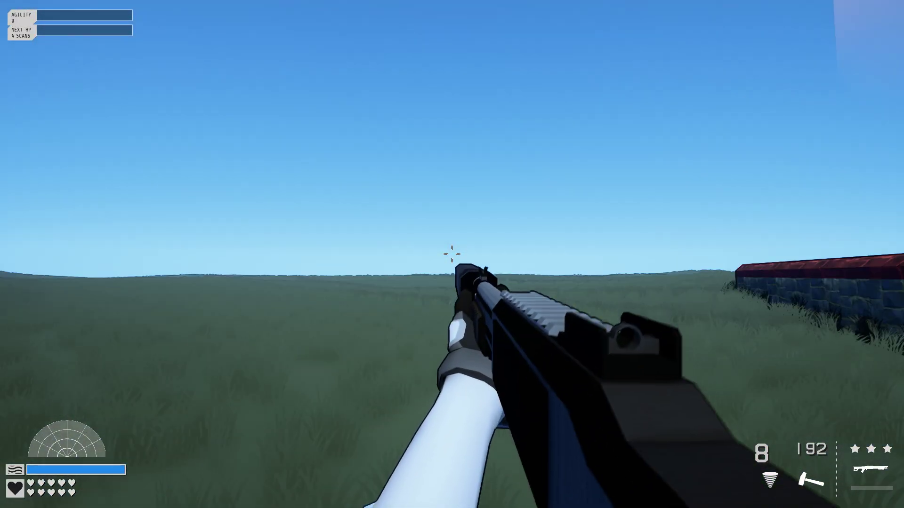
pyautogui.press('2')
pyautogui.press('w')
pyautogui.press('space')
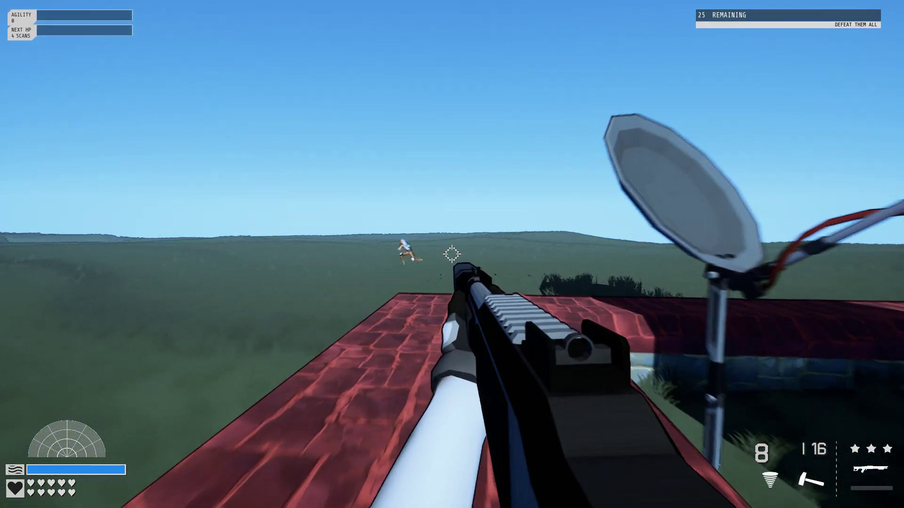
# Step: Fight the spawned enemies around the stone arch with different weapons, reloading as needed, to test the zone's enemy mix
pyautogui.click(452, 254)
pyautogui.click(452, 254)
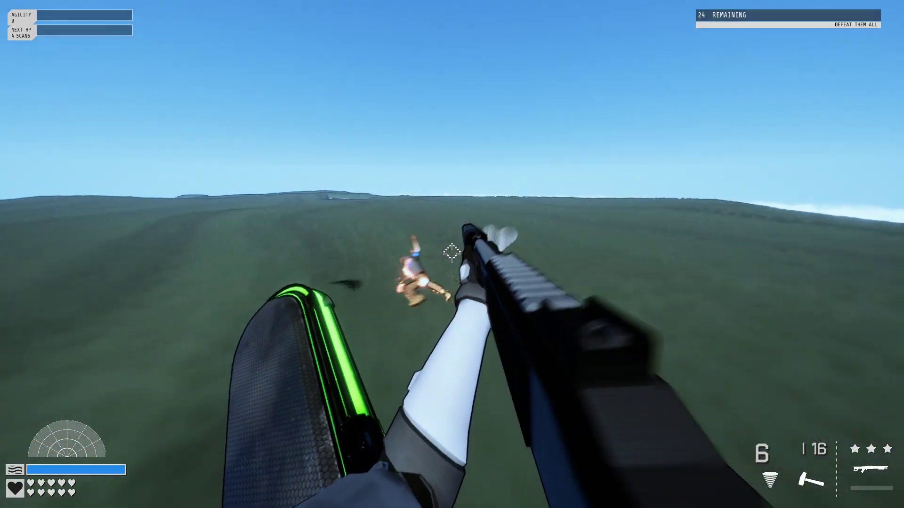
pyautogui.click(452, 254)
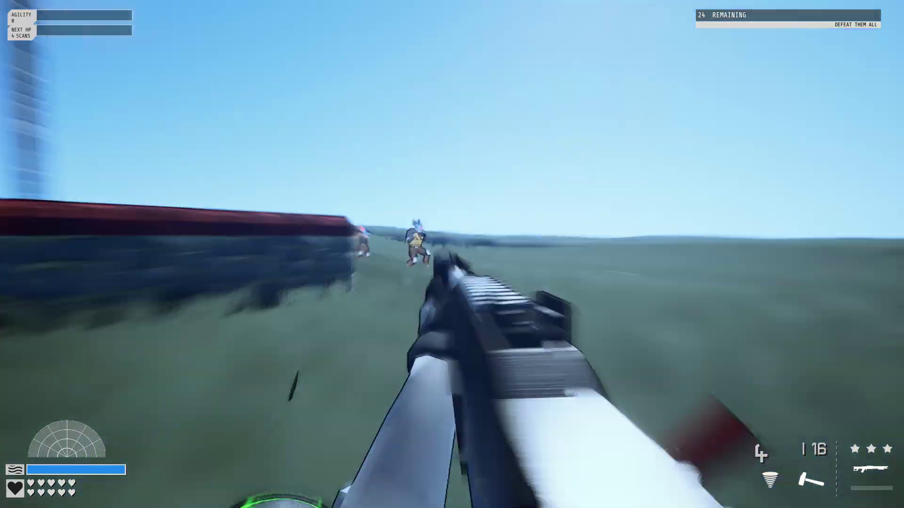
pyautogui.click(452, 254)
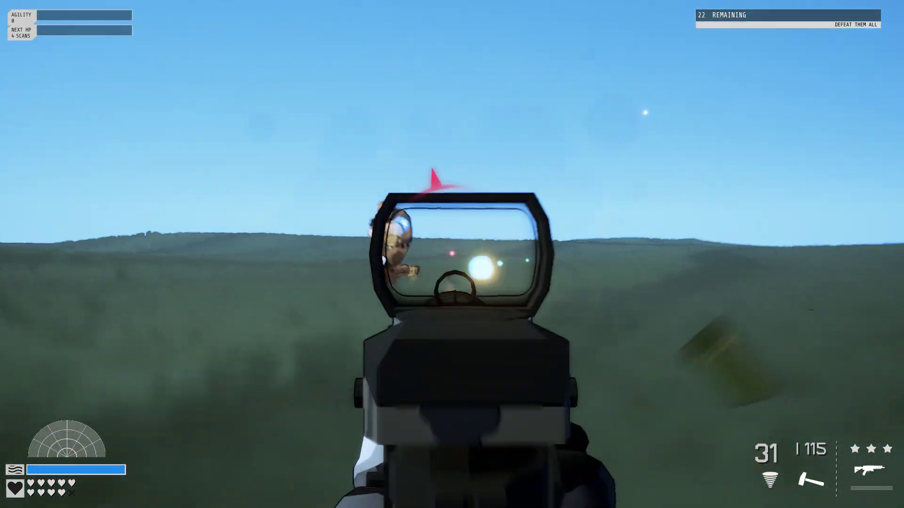
pyautogui.click(451, 254)
pyautogui.press('2')
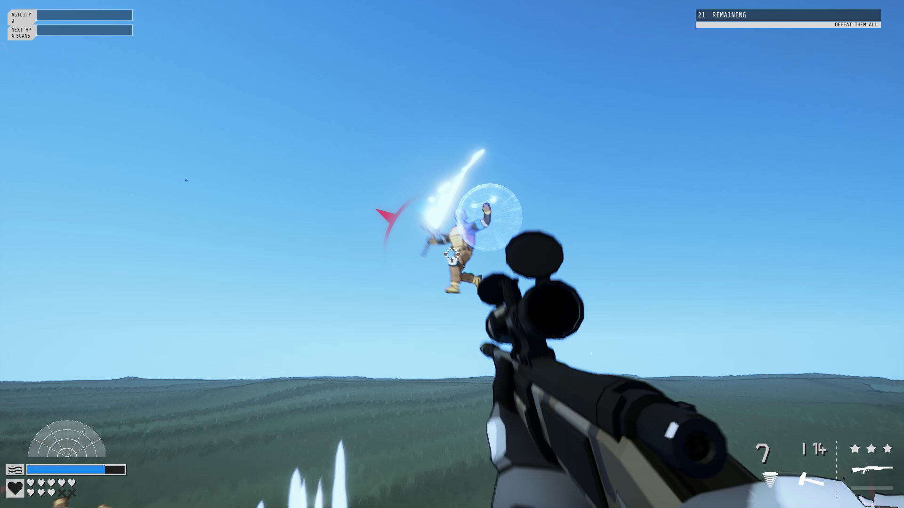
pyautogui.click(452, 255)
pyautogui.press('1')
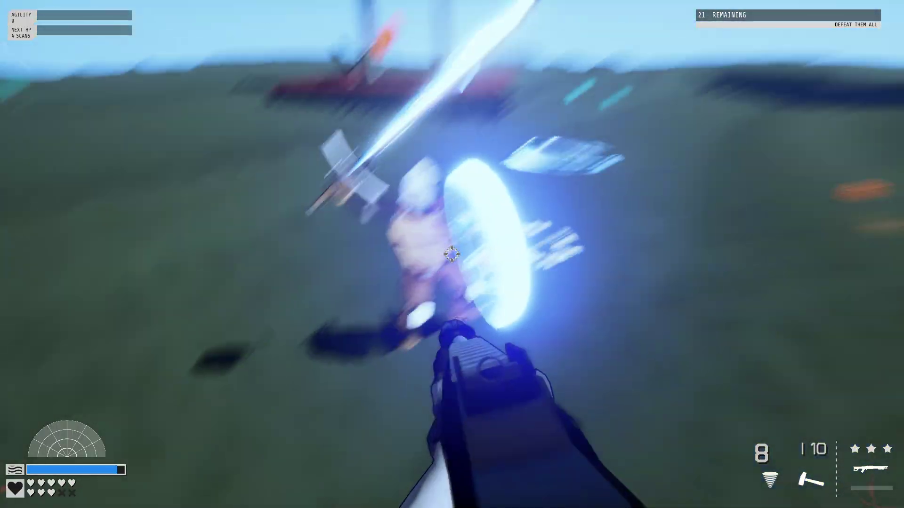
pyautogui.click(452, 254)
pyautogui.click(452, 254)
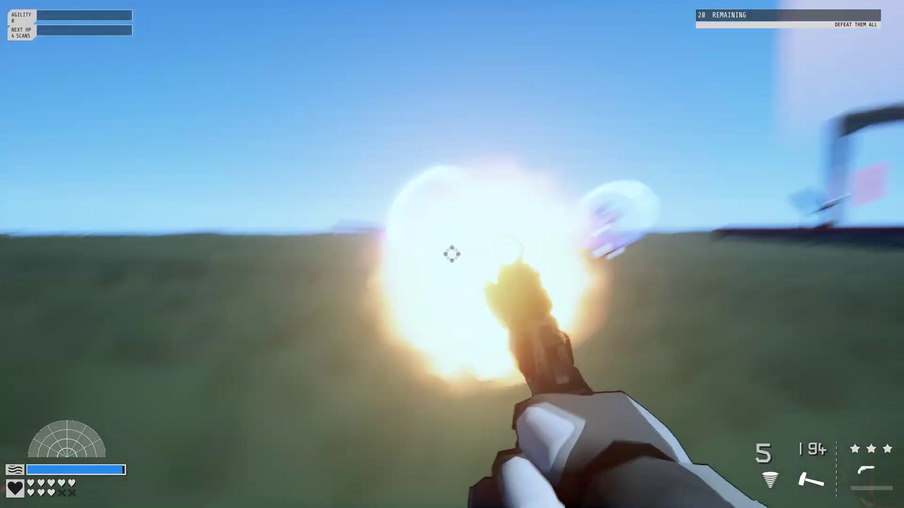
pyautogui.press('1')
pyautogui.click(452, 254)
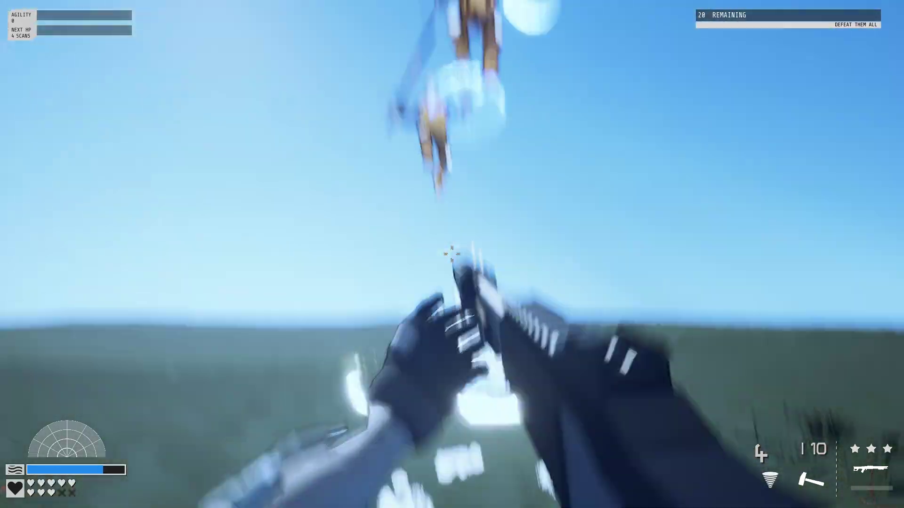
pyautogui.click(451, 255)
pyautogui.press('2')
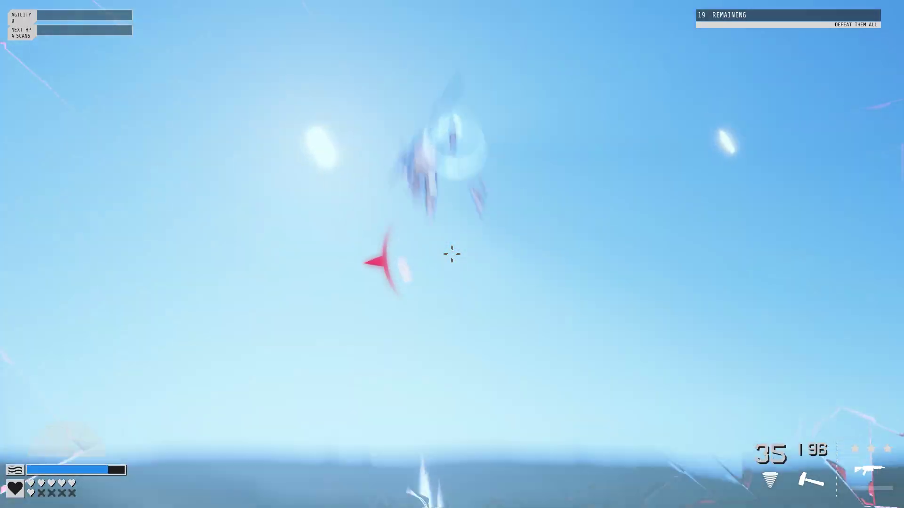
pyautogui.click(452, 254)
pyautogui.rightClick(452, 254)
pyautogui.click(452, 254)
pyautogui.press('r')
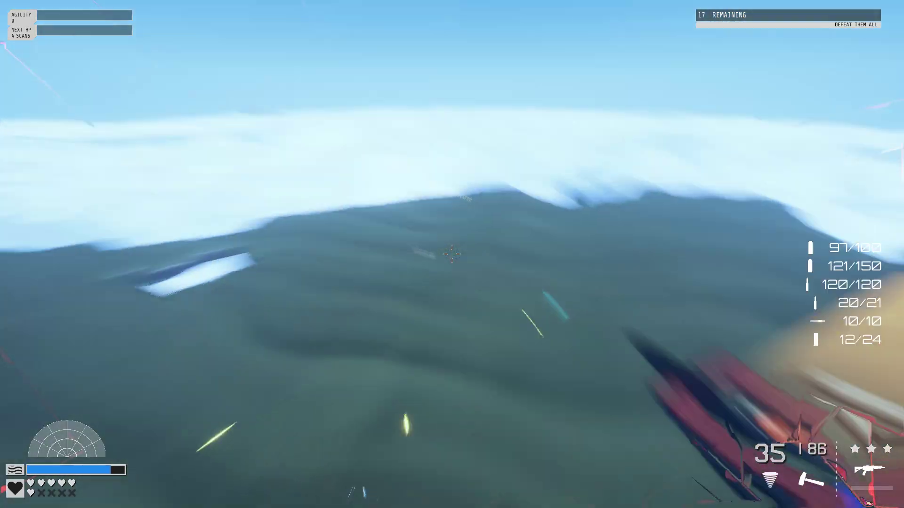
pyautogui.press('3')
pyautogui.rightClick(451, 254)
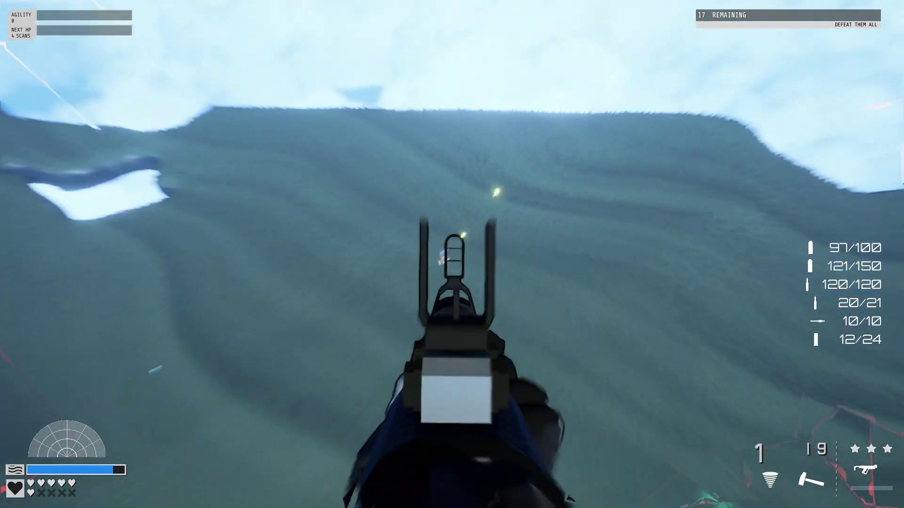
pyautogui.click(452, 254)
pyautogui.press('r')
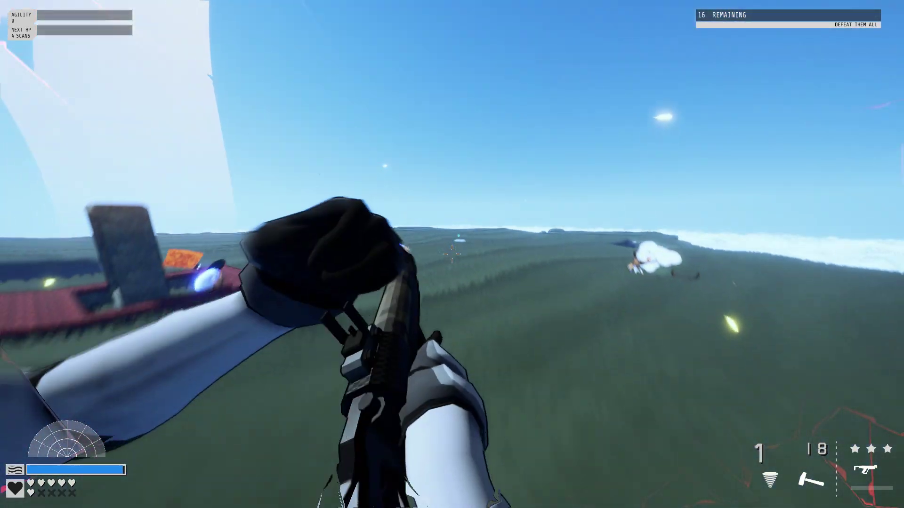